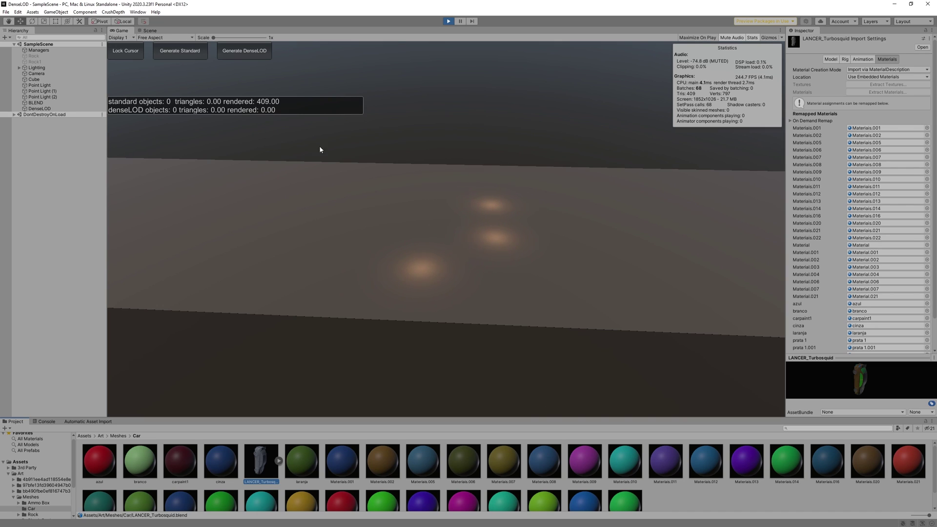
Step: Generate 900 standard cars, lock the cursor, and fly forward and back across the grid
{"action": "left_click", "coordinate": [178, 57]}
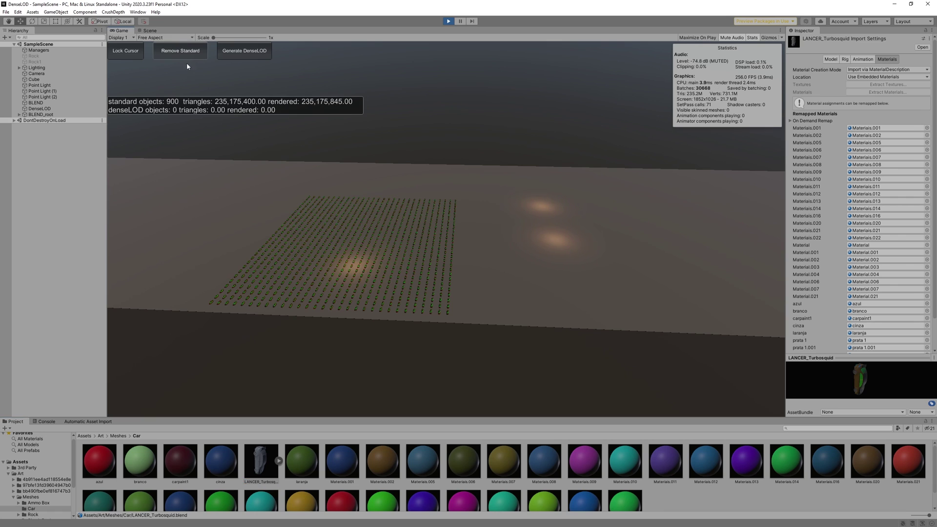
{"action": "left_click", "coordinate": [130, 54]}
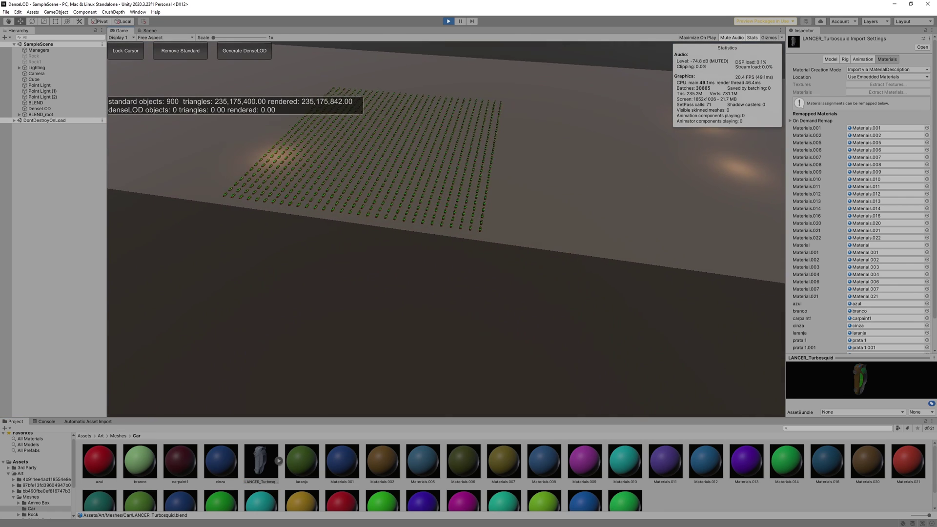
{"action": "key", "text": "w"}
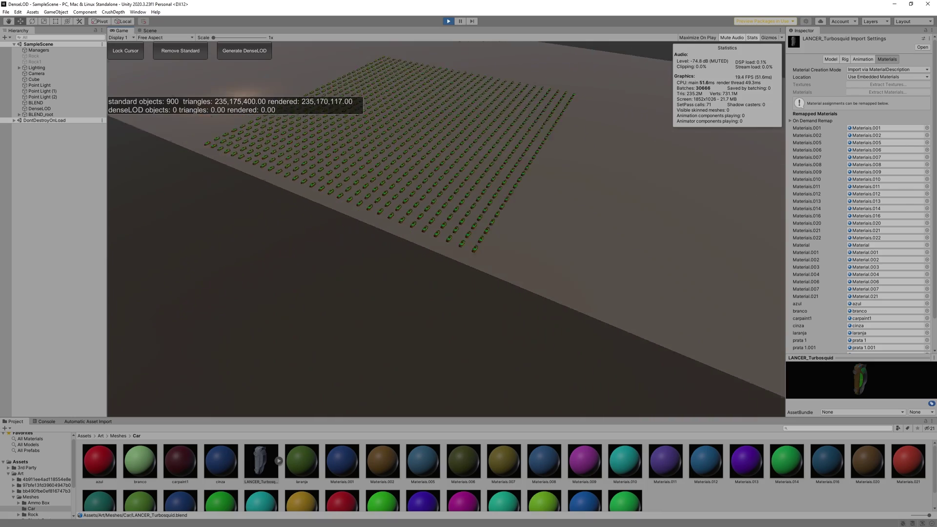
{"action": "key", "text": "w"}
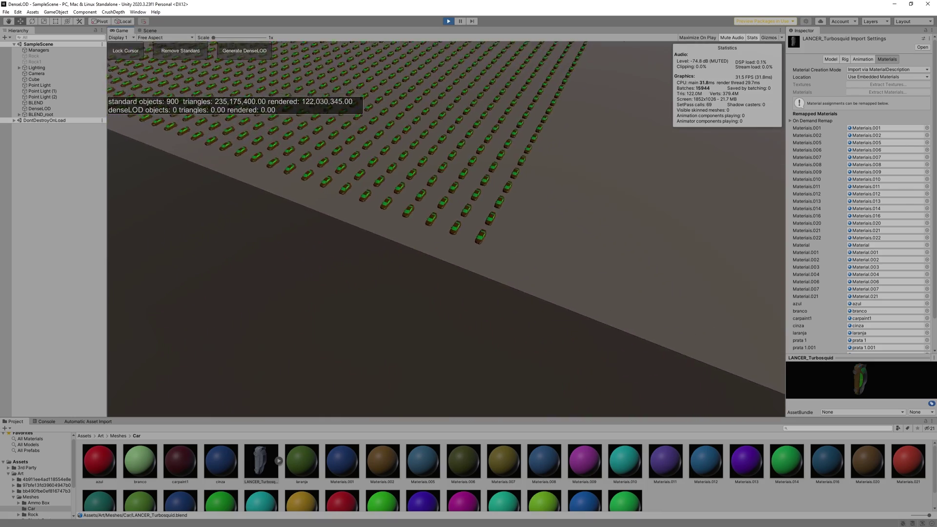
{"action": "key", "text": "w"}
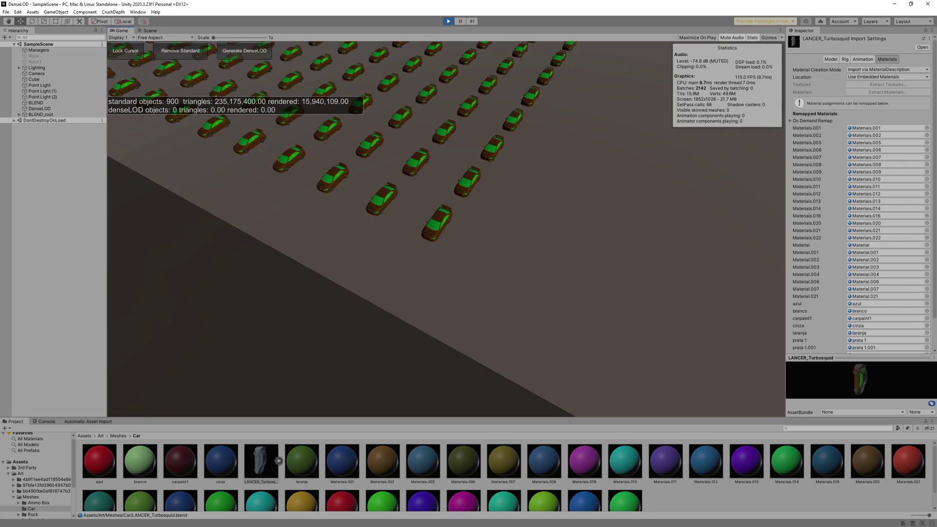
{"action": "key", "text": "w"}
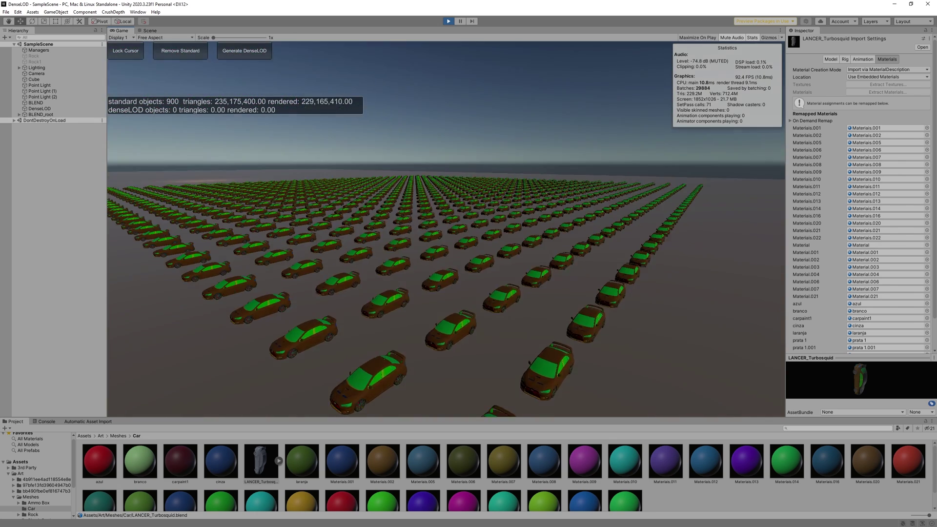
{"action": "key", "text": "s"}
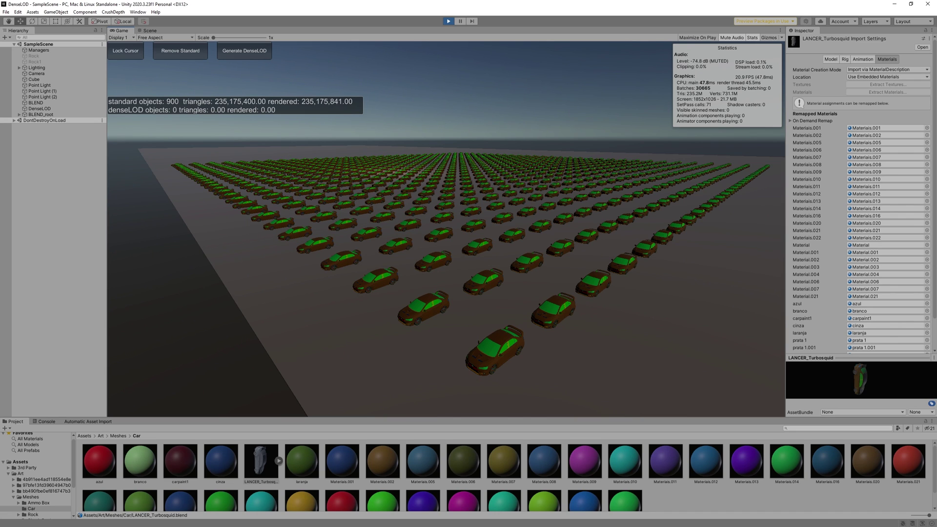
{"action": "key", "text": "w"}
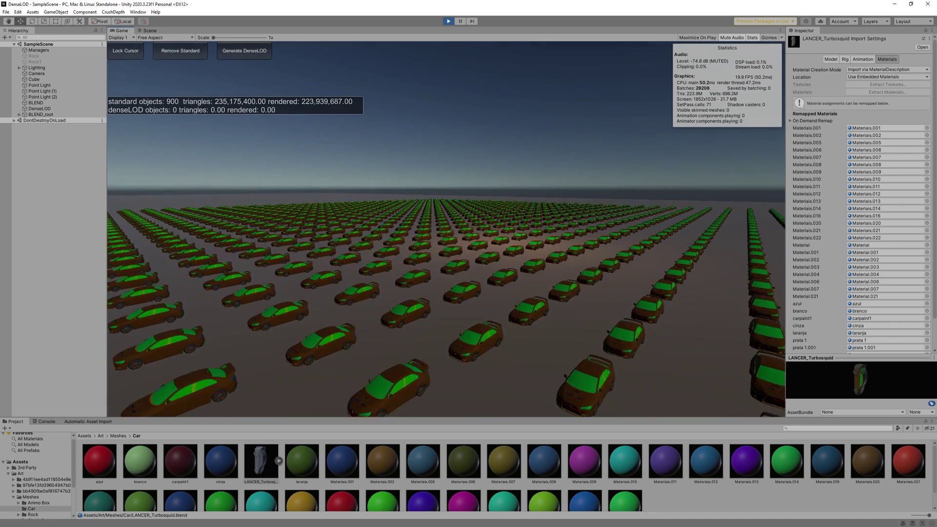
{"action": "key", "text": "s"}
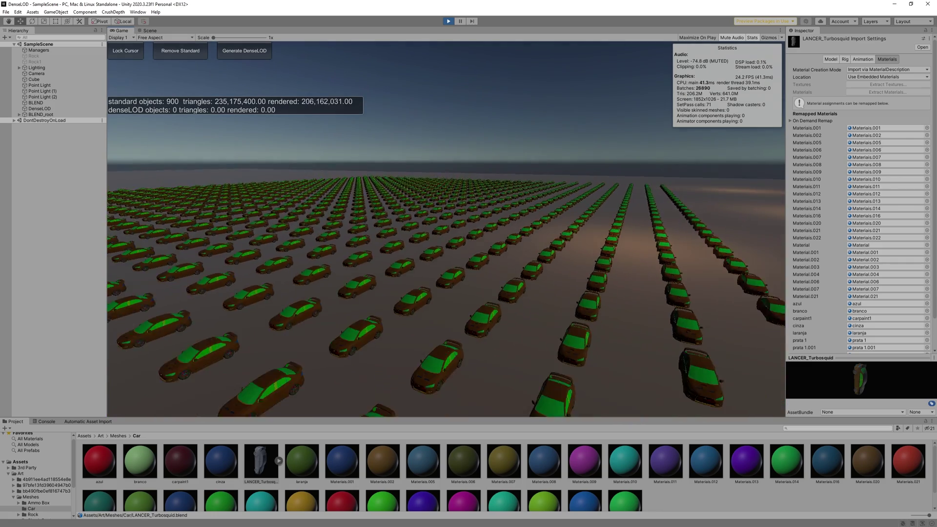
{"action": "key", "text": "w"}
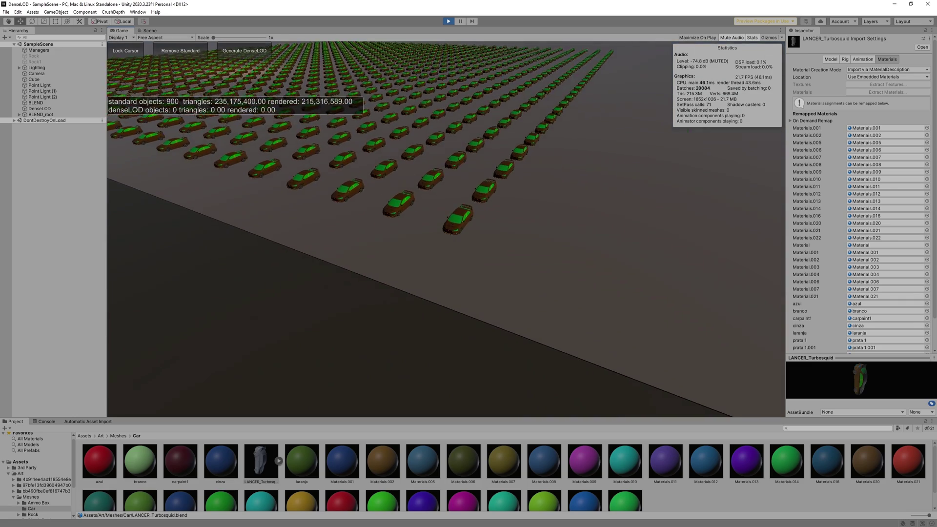
{"action": "key", "text": "w"}
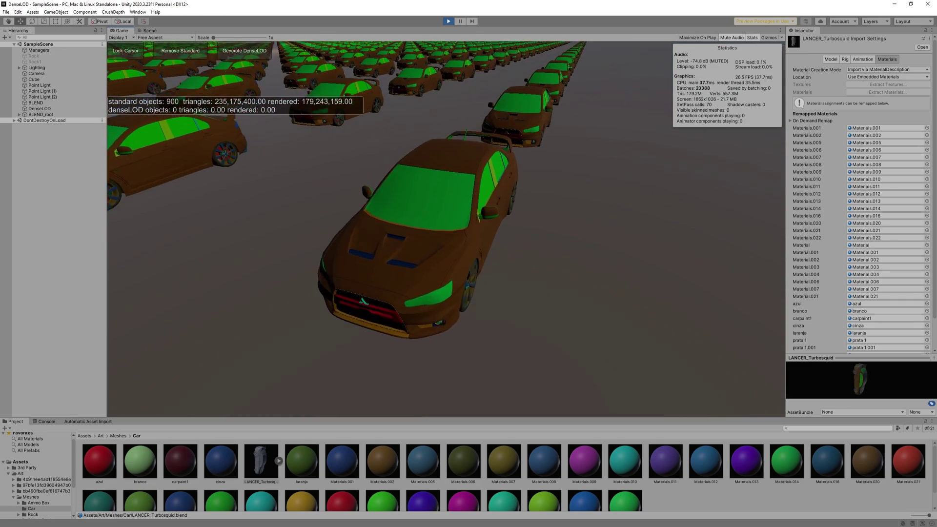
{"action": "key", "text": "s"}
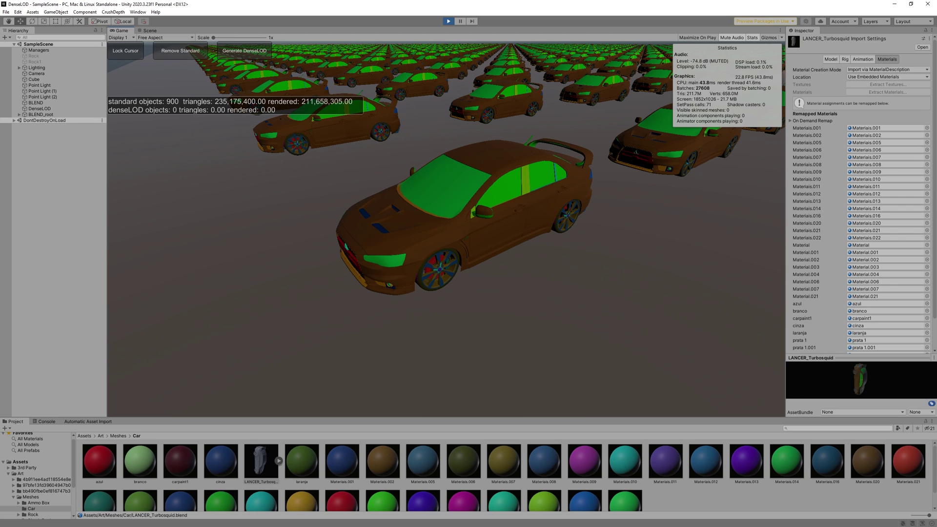
{"action": "key", "text": "w"}
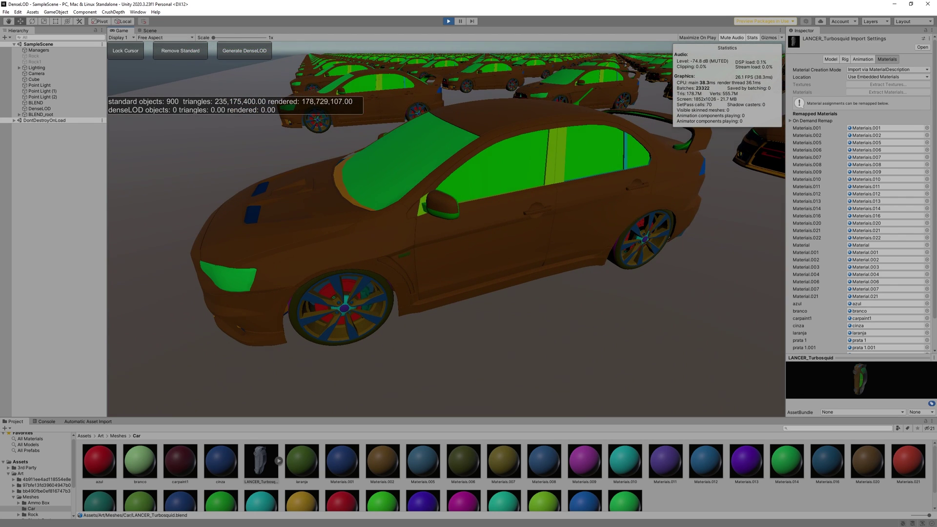
{"action": "key", "text": "w"}
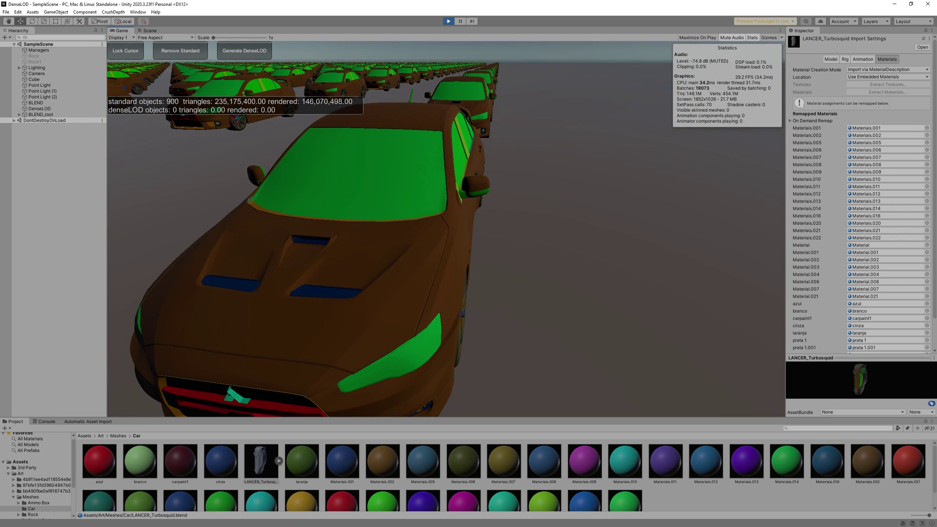
{"action": "key", "text": "s"}
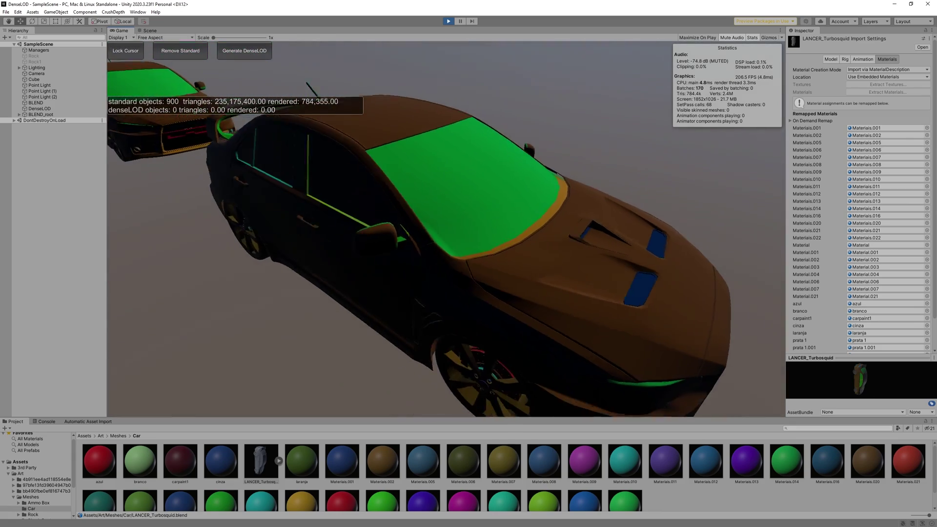
{"action": "key", "text": "s"}
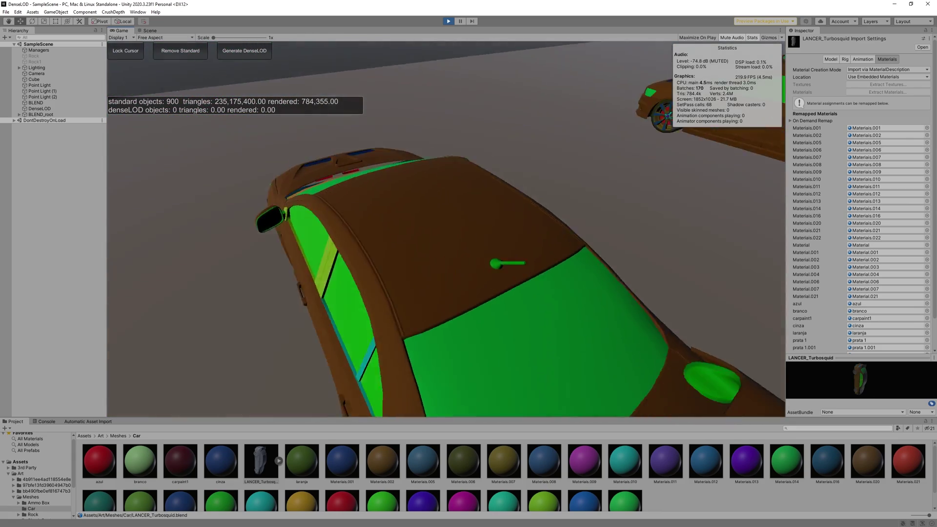
{"action": "key", "text": "s"}
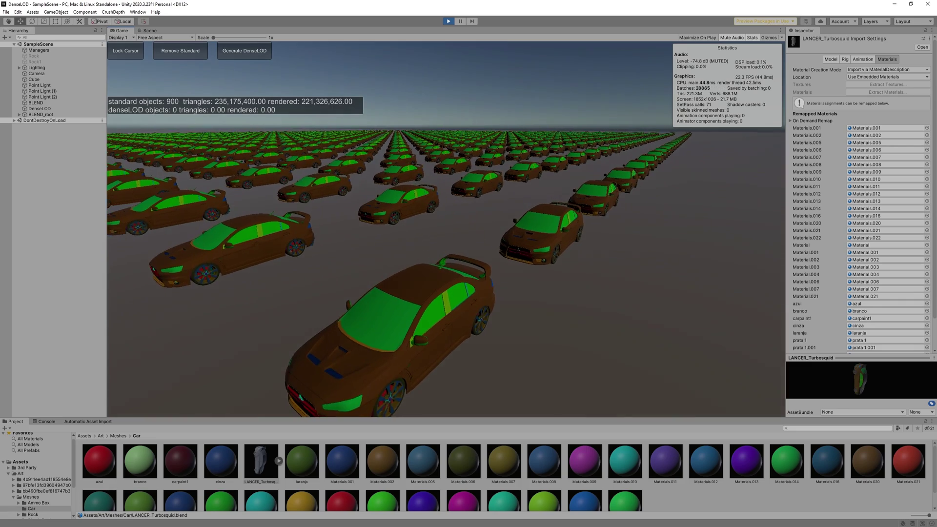
{"action": "key", "text": "s"}
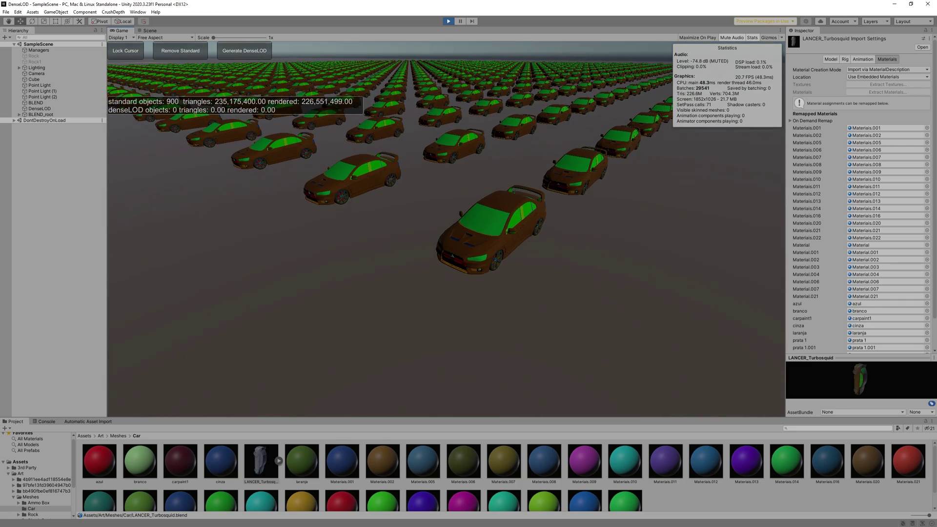
{"action": "key", "text": "s"}
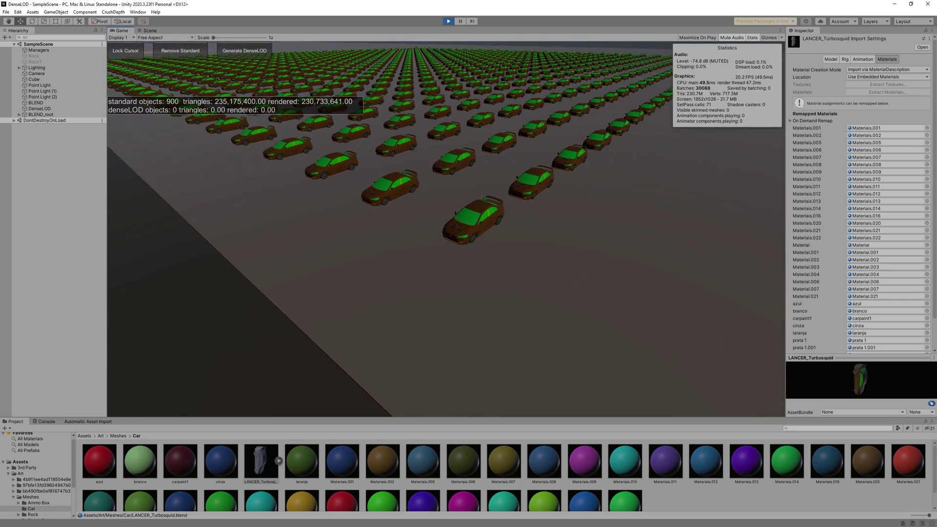
{"action": "key", "text": "s"}
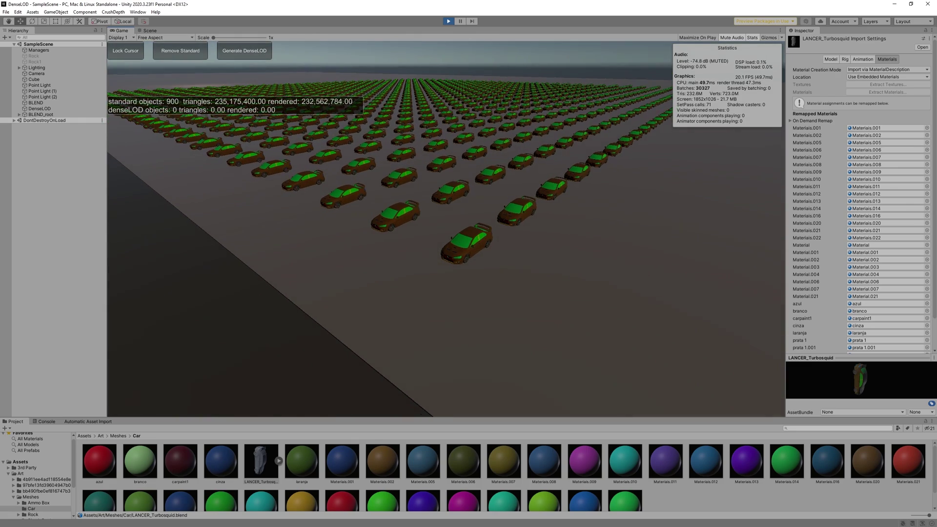
{"action": "key", "text": "w"}
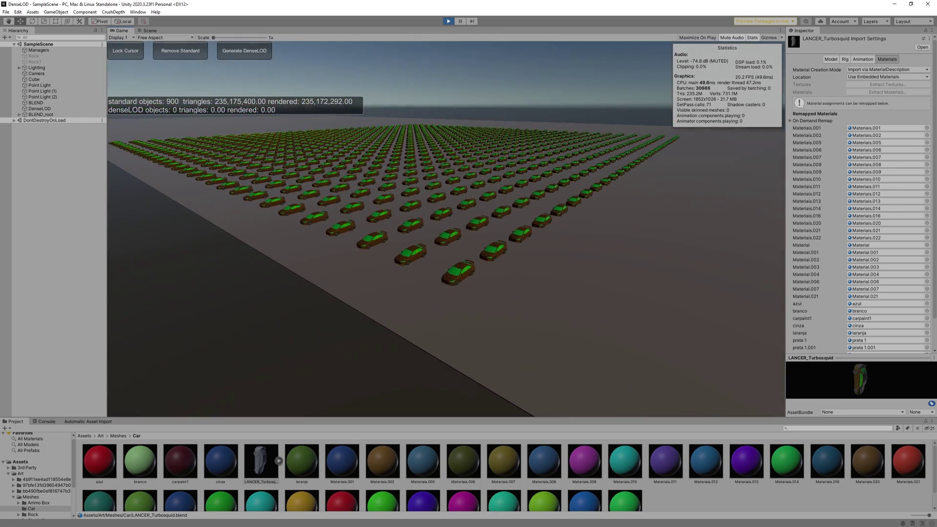
{"action": "key", "text": "w"}
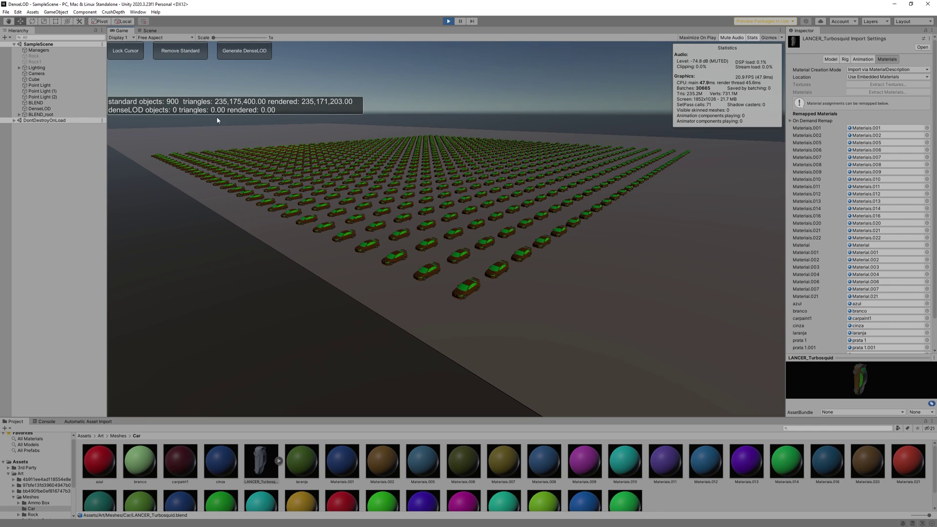
Step: Remove the standard cars, re-lock the cursor, and spawn 20,000 DenseLOD car instances
{"action": "left_click", "coordinate": [191, 56]}
{"action": "left_click", "coordinate": [131, 53]}
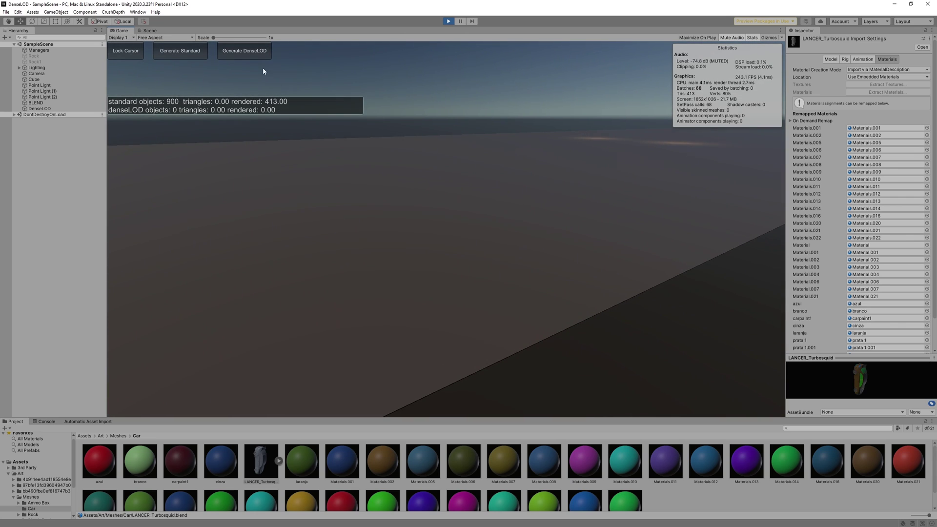
{"action": "left_click", "coordinate": [244, 50]}
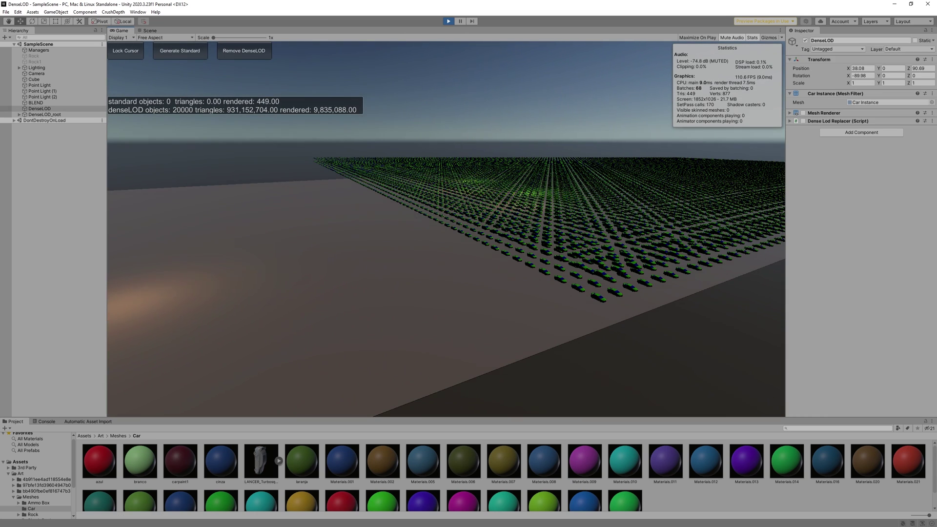